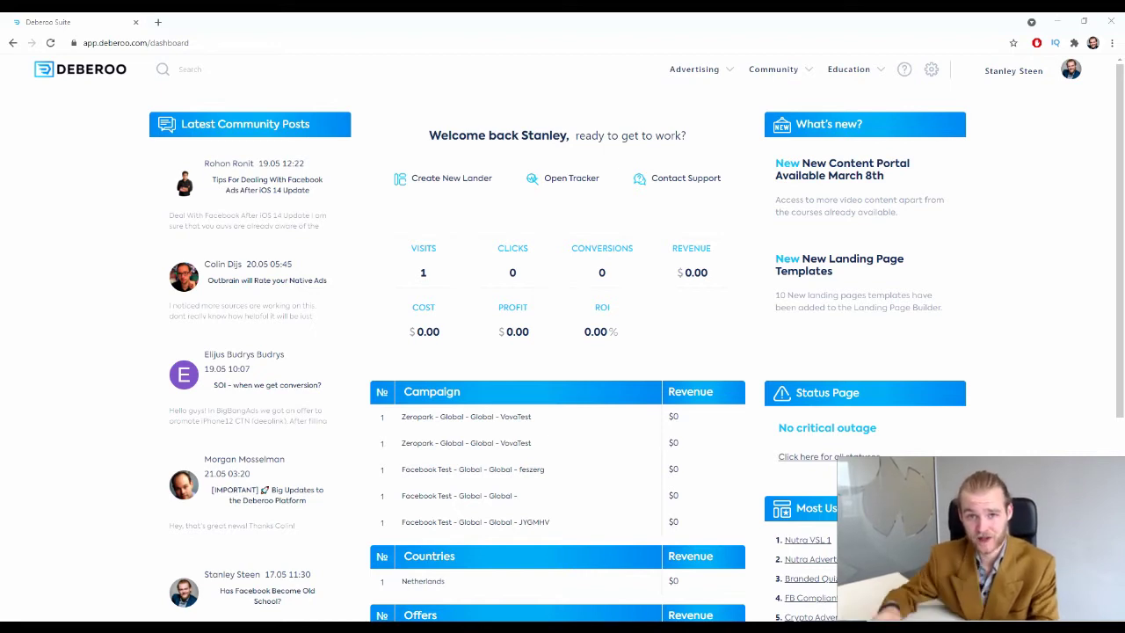
# Go to the Landing Page Builder from the Advertising menu
pyautogui.click(708, 70)
pyautogui.click(761, 96)
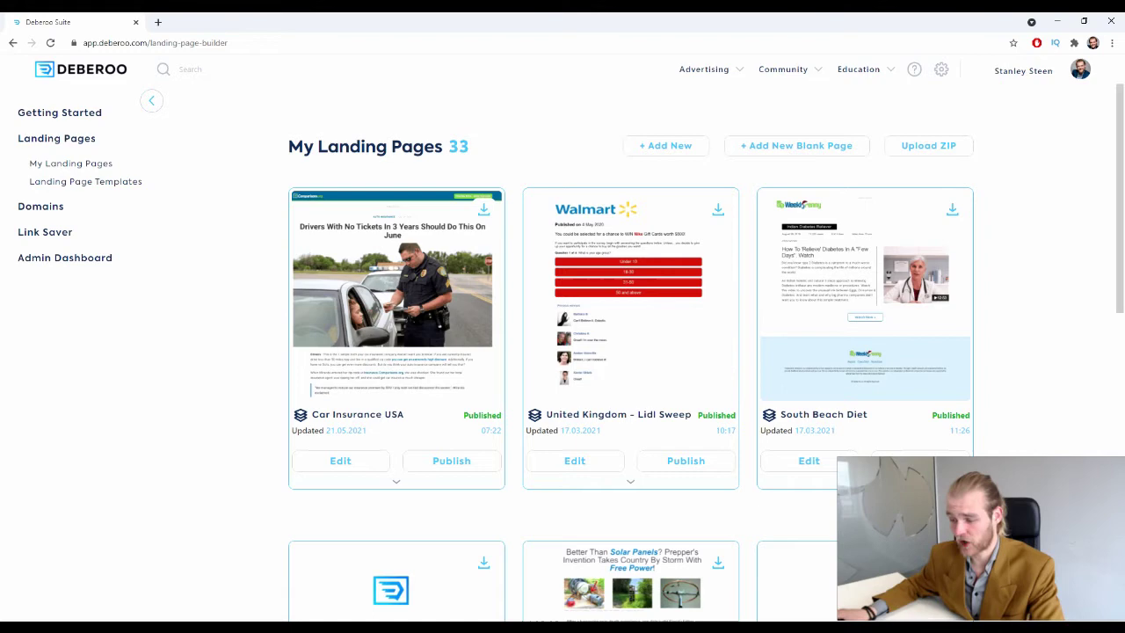
# Edit the Car Insurance USA page, then save it and start publishing
pyautogui.click(343, 464)
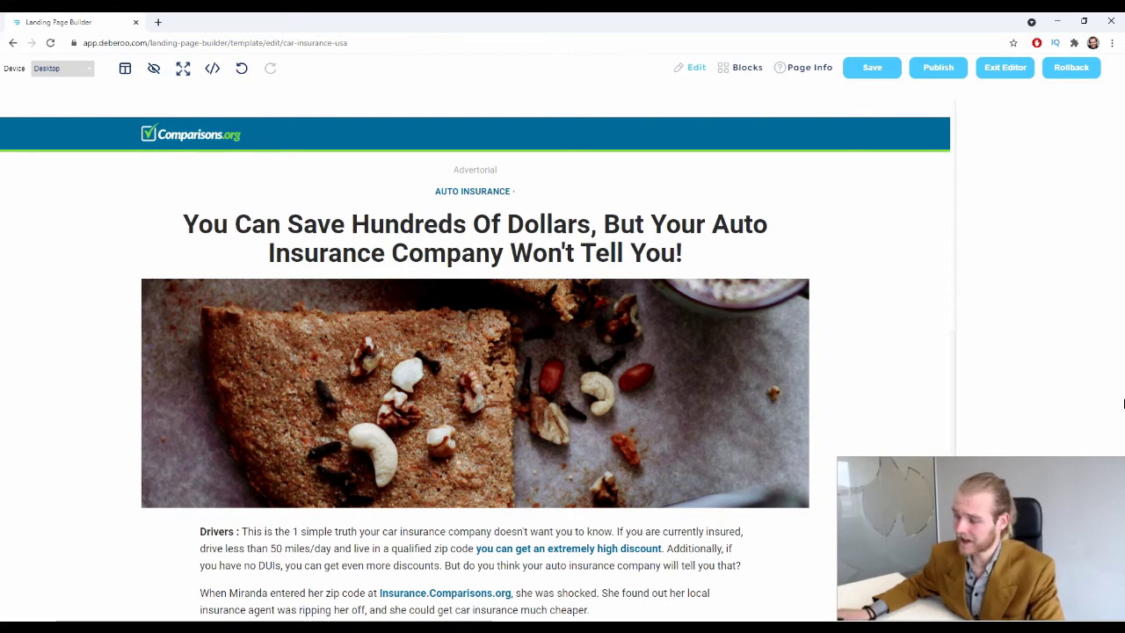
pyautogui.click(938, 67)
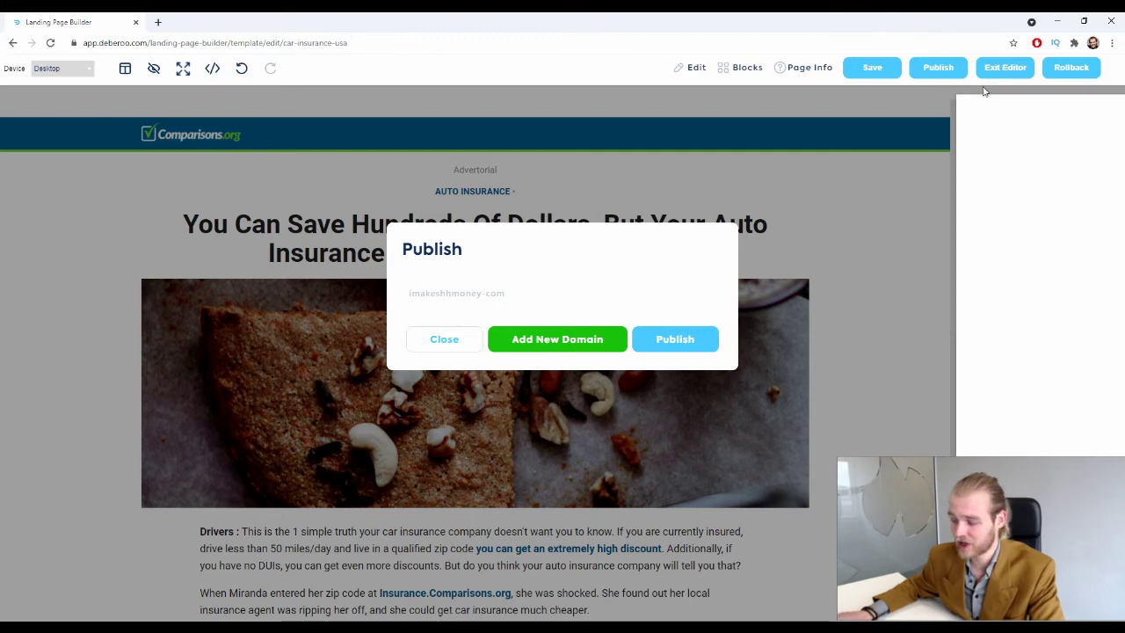
# Publish Car Insurance USA to the imakeshhmoney-com domain
pyautogui.click(553, 300)
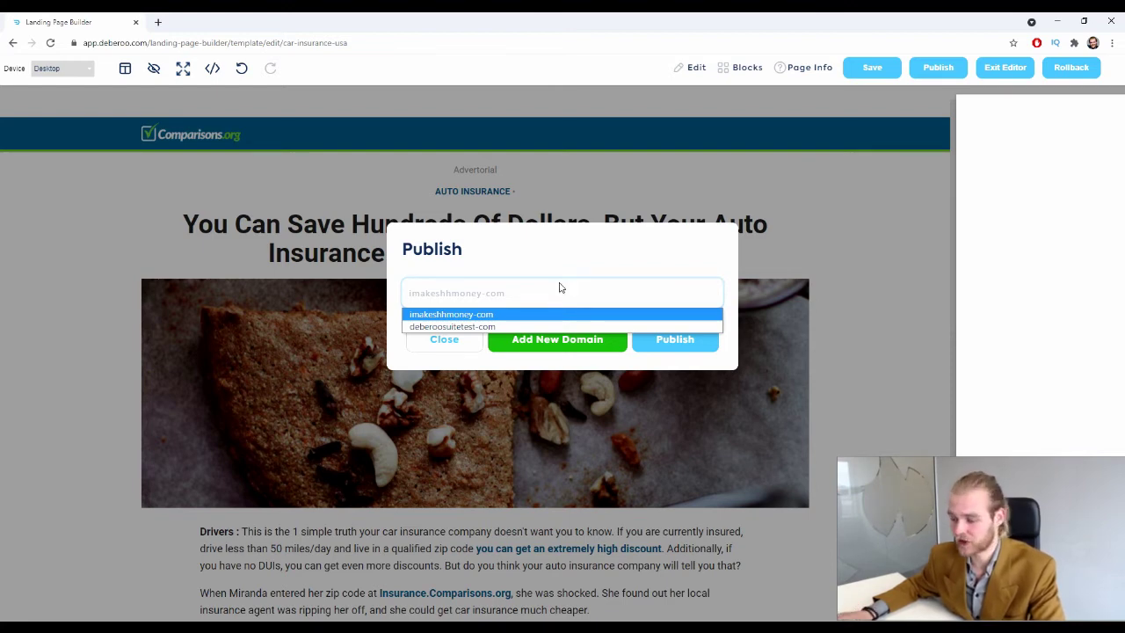
pyautogui.click(576, 248)
pyautogui.click(704, 345)
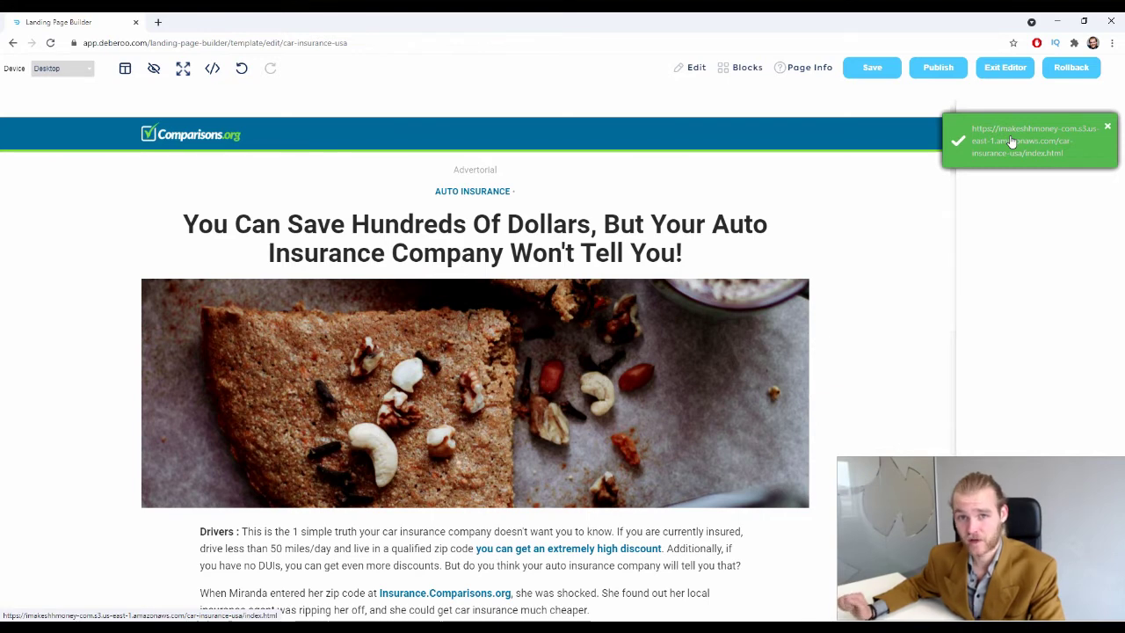
# Exit the editor back to the landing pages list
pyautogui.click(1017, 77)
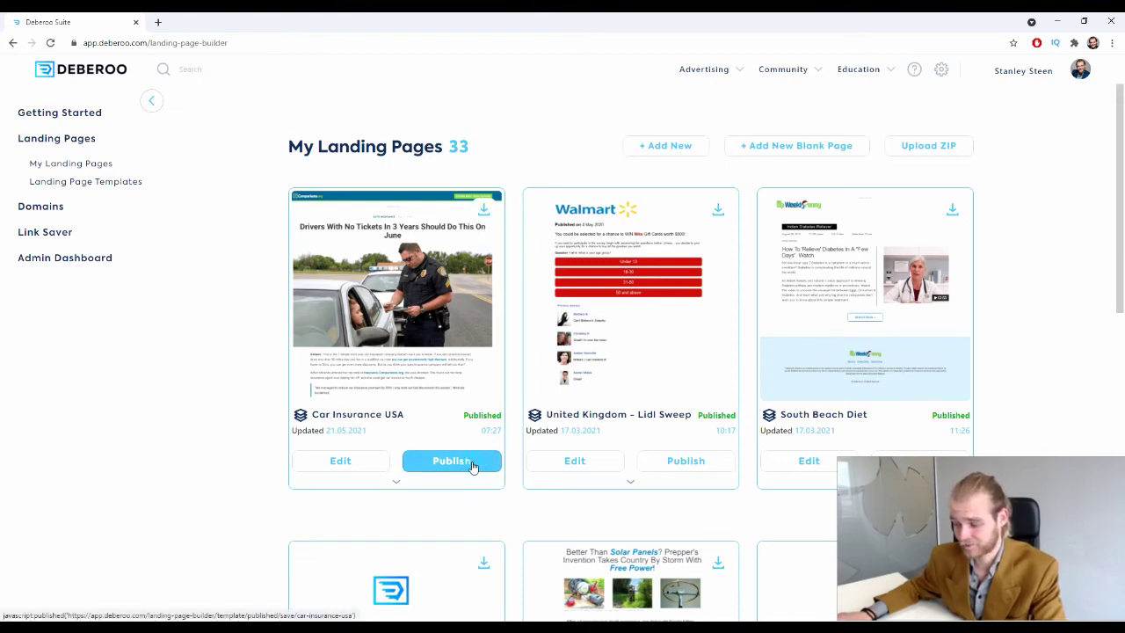
# Republish Car Insurance USA from its list card to the imakeshhmoney-com domain
pyautogui.click(472, 464)
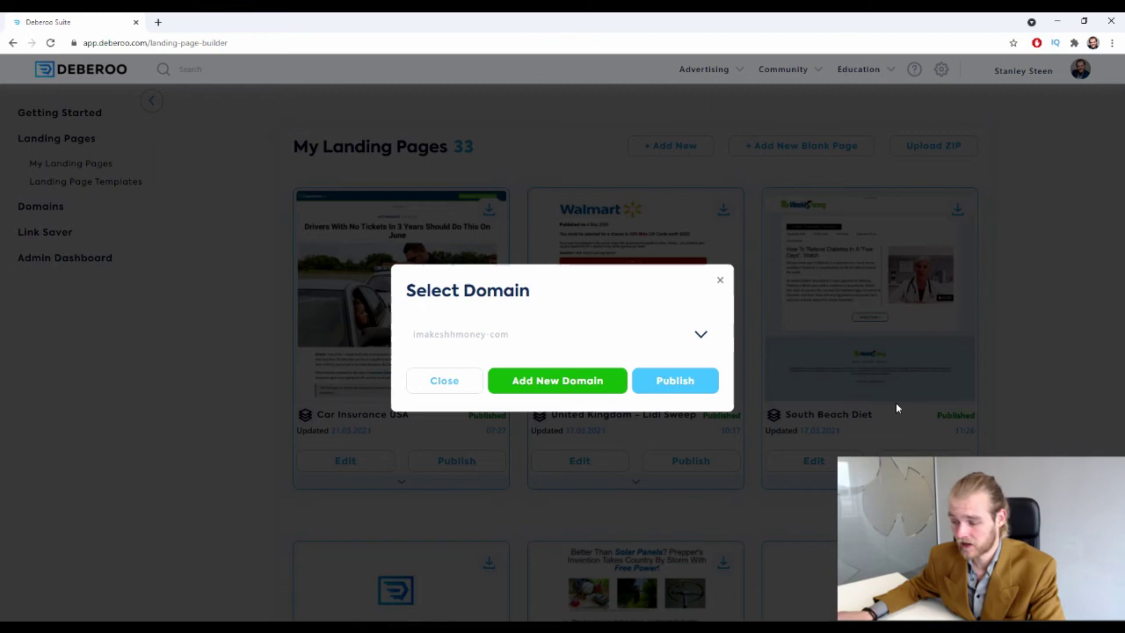
pyautogui.click(647, 343)
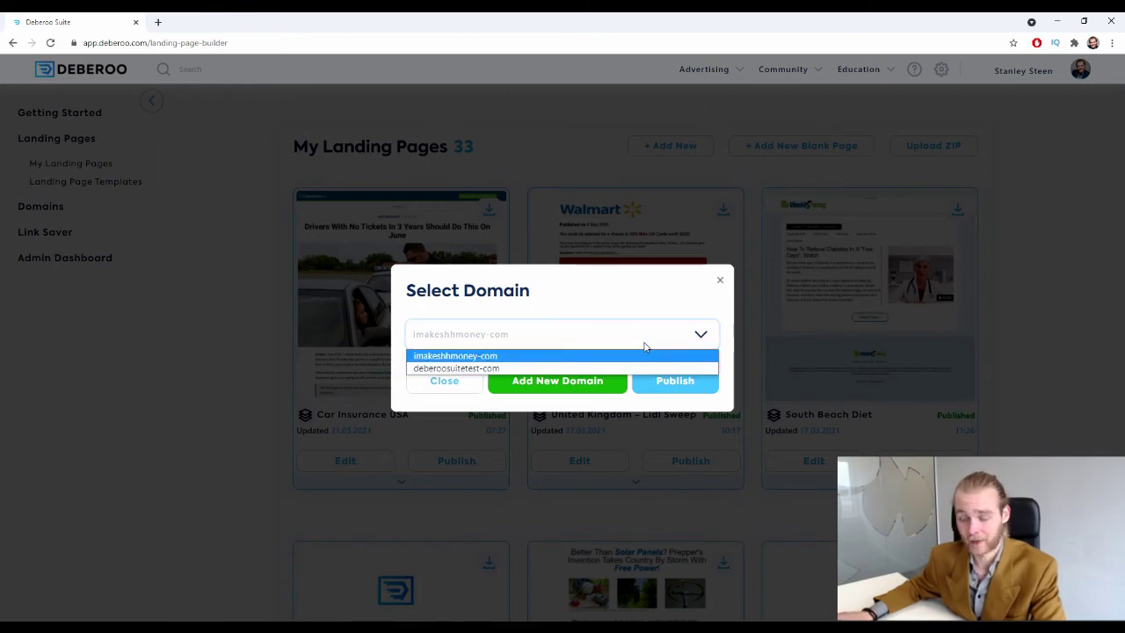
pyautogui.click(605, 286)
pyautogui.click(693, 387)
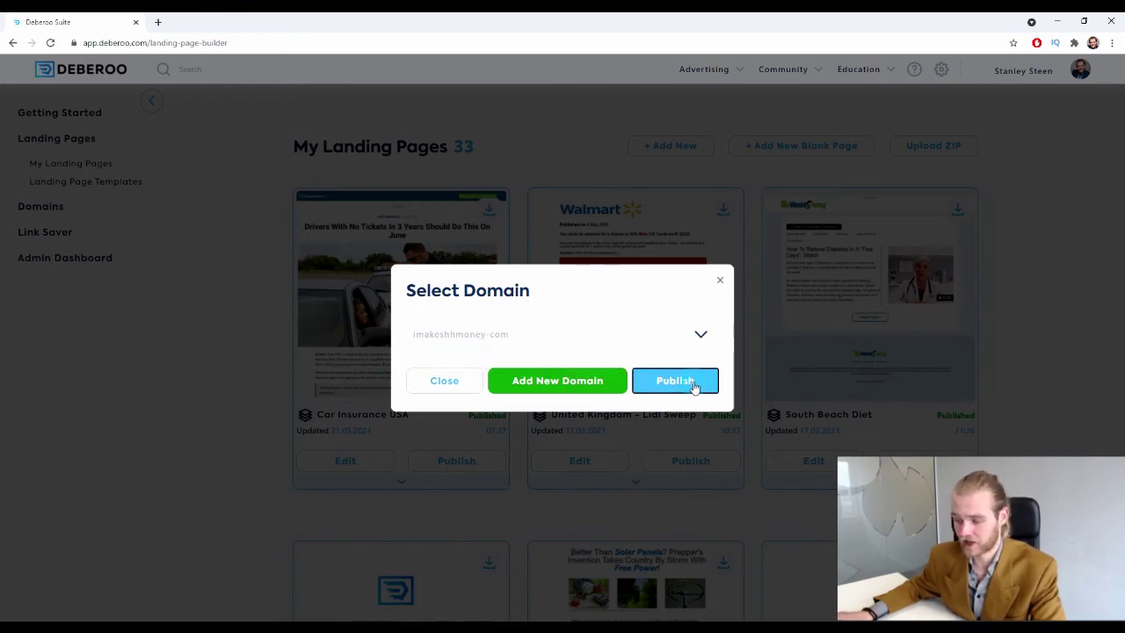